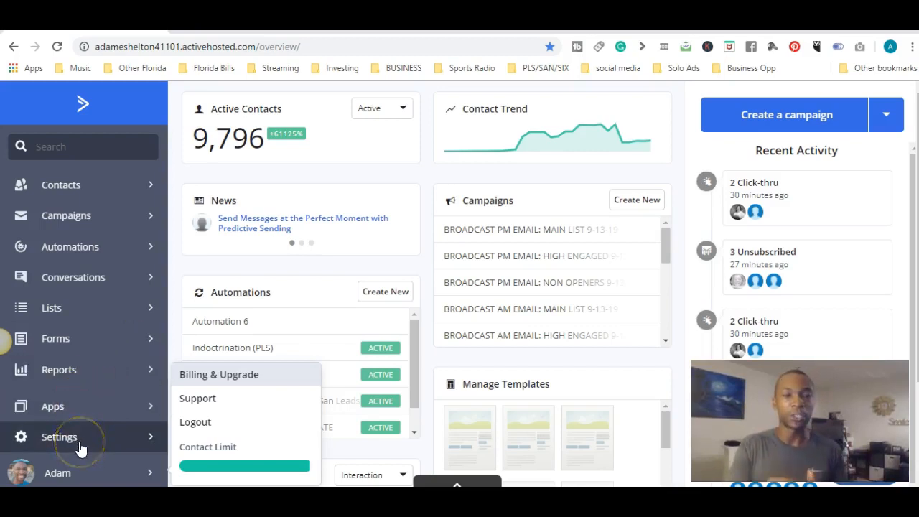
Step: Look through the recent activity feed on the account's overview dashboard
click(432, 172)
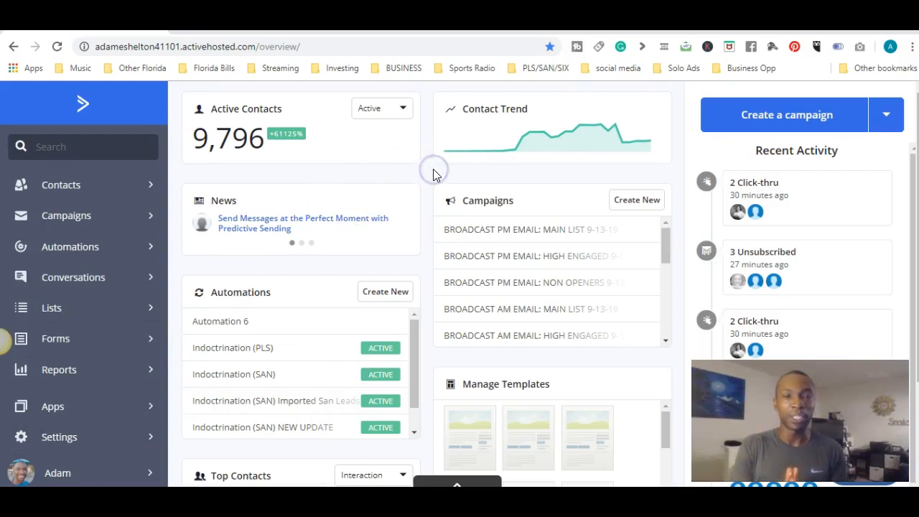
click(63, 183)
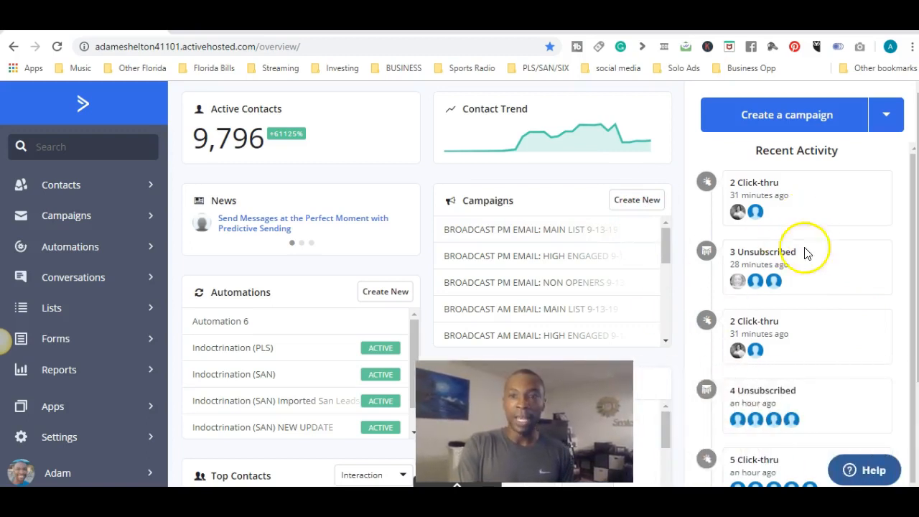
scroll(905, 206, down, 2)
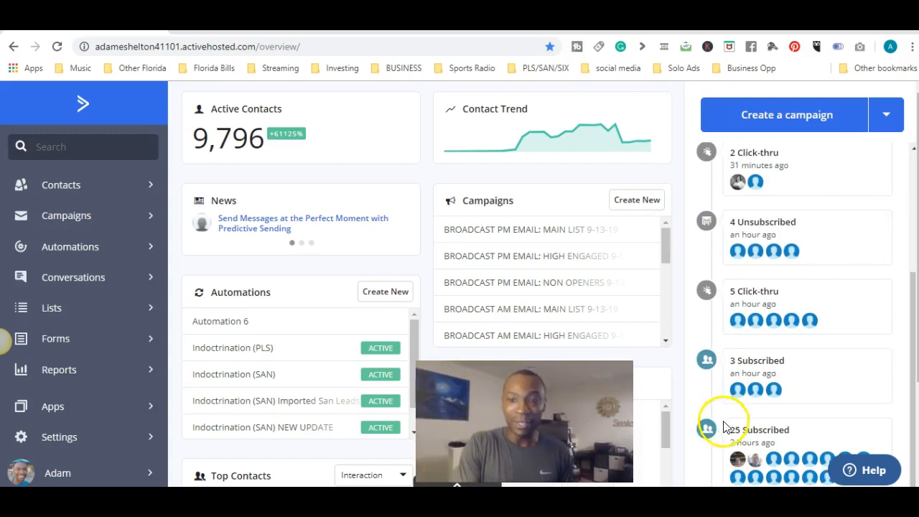
mouse_move(772, 461)
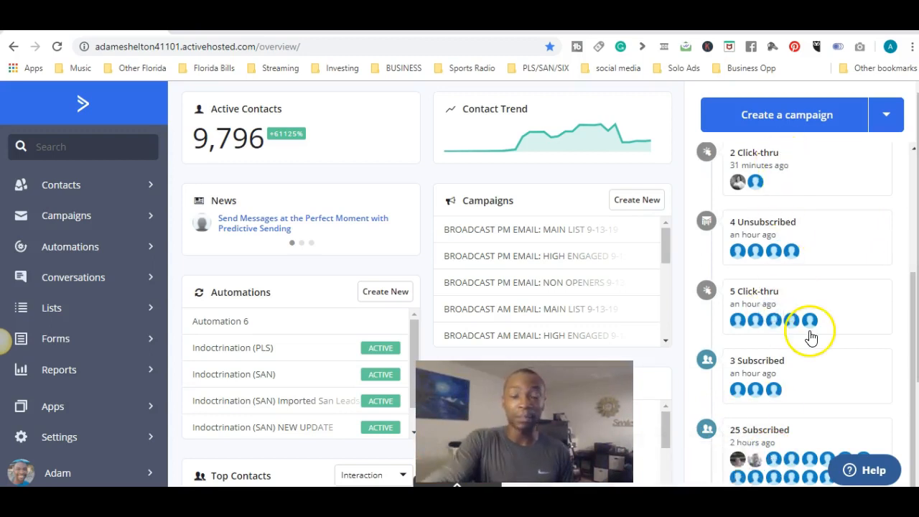
scroll(811, 335, up, 3)
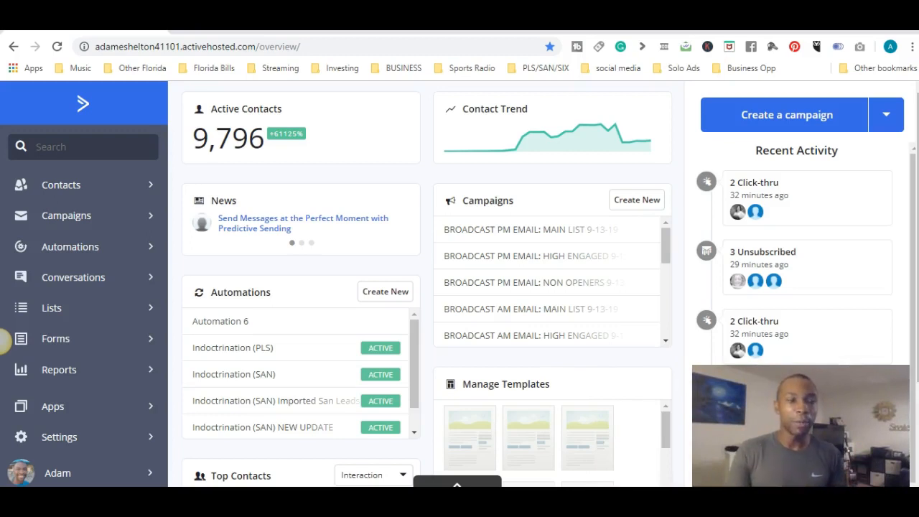
Step: Open the Lists overview and look through the existing contact lists
click(95, 303)
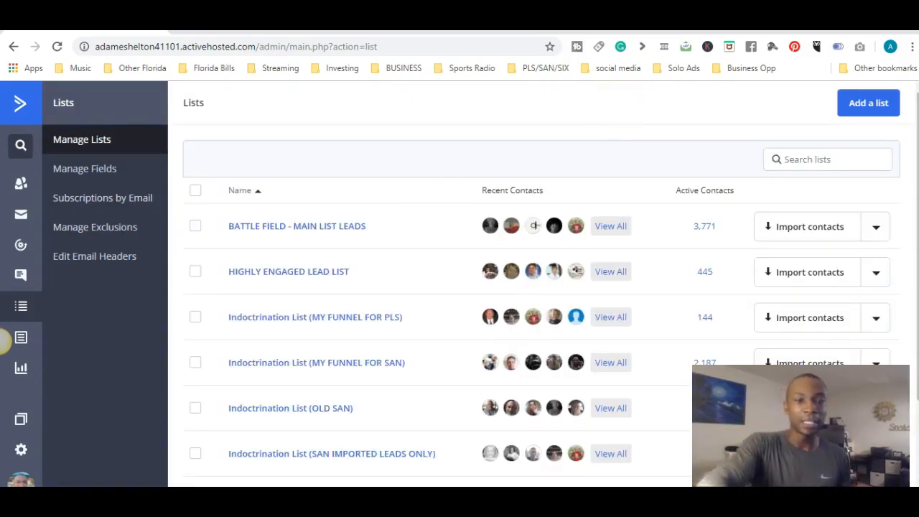
scroll(551, 302, down, 2)
scroll(551, 302, up, 2)
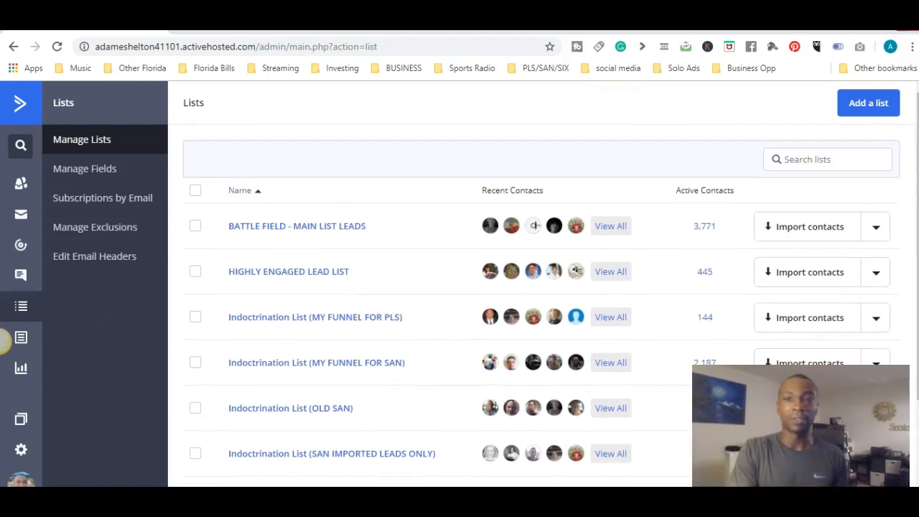
Step: Start adding a new contact list and name it Main Email List
click(862, 105)
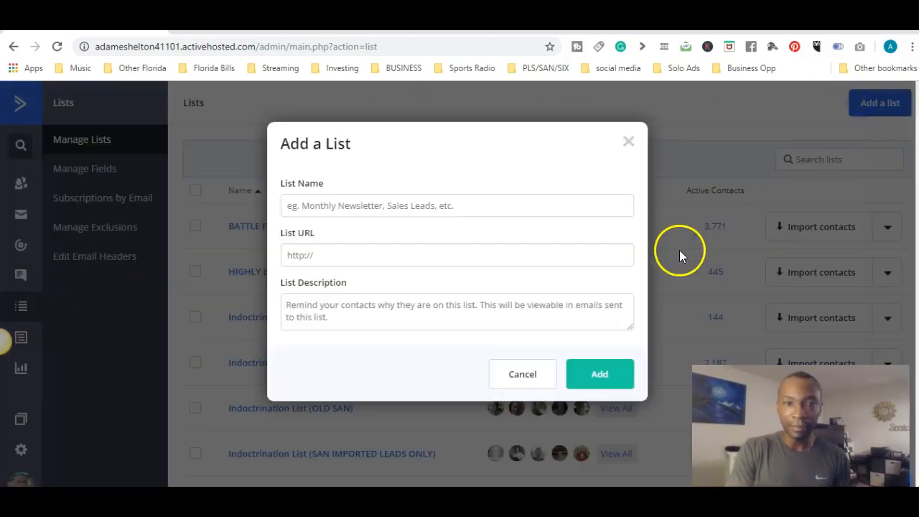
click(417, 203)
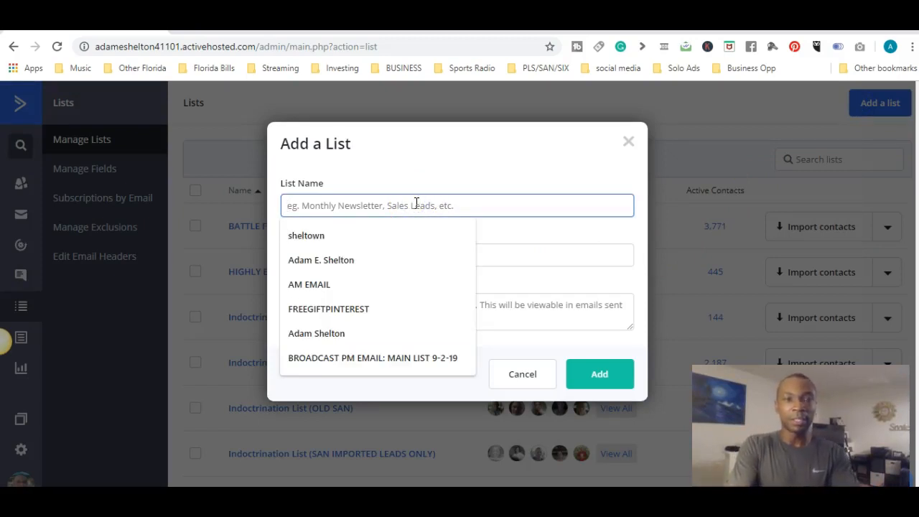
text(we)
key(BackSpace)
key(BackSpace)
text(Main List)
key(BackSpace)
key(BackSpace)
key(BackSpace)
key(BackSpace)
key(BackSpace)
text(Email List)
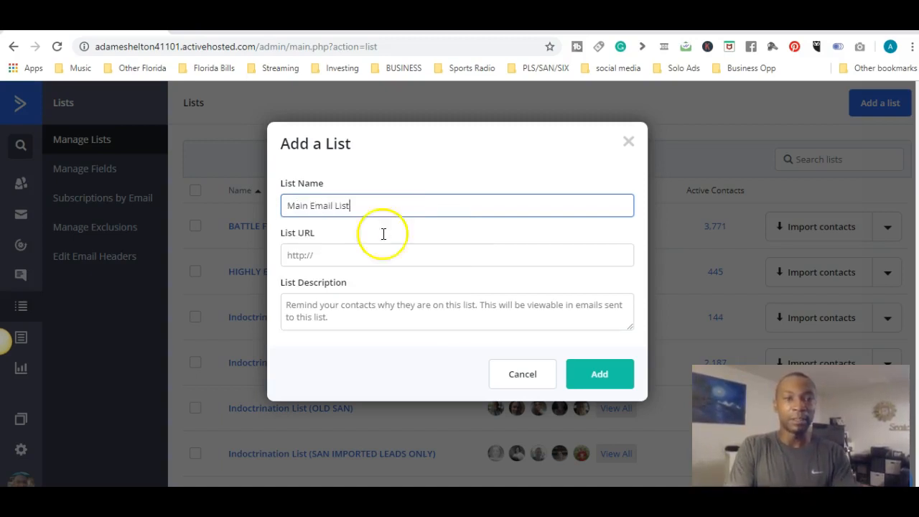
click(347, 257)
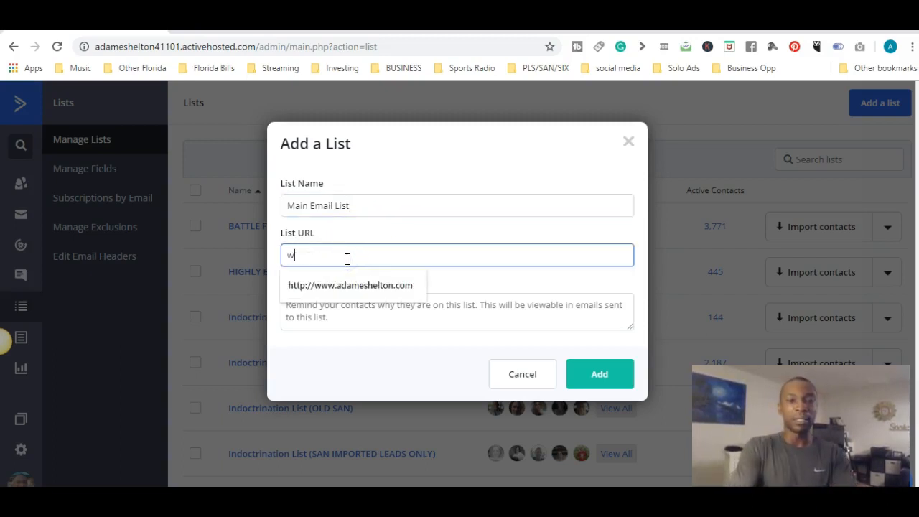
text(www.yahoo.com)
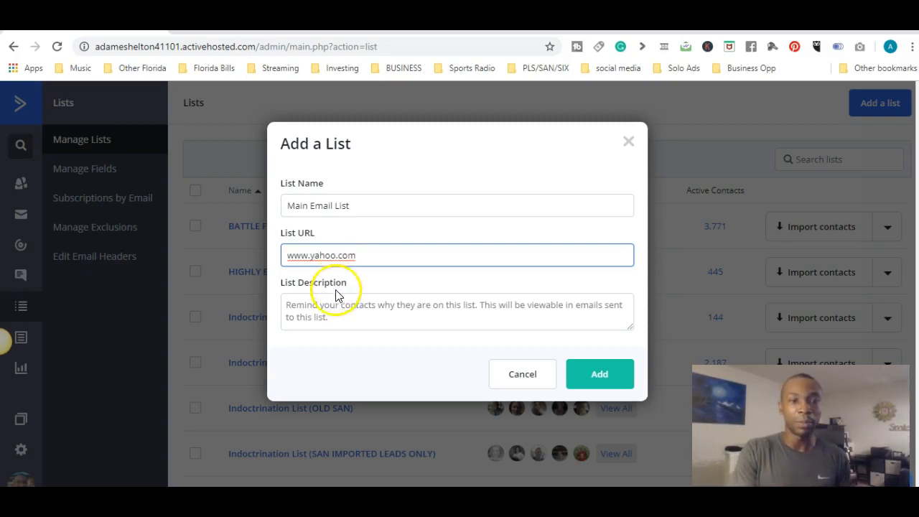
drag(367, 255, 257, 260)
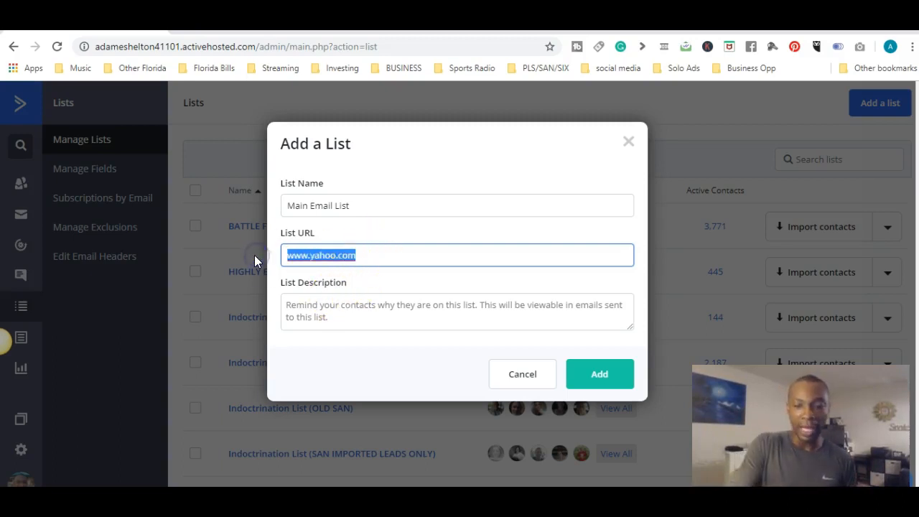
key(BackSpace)
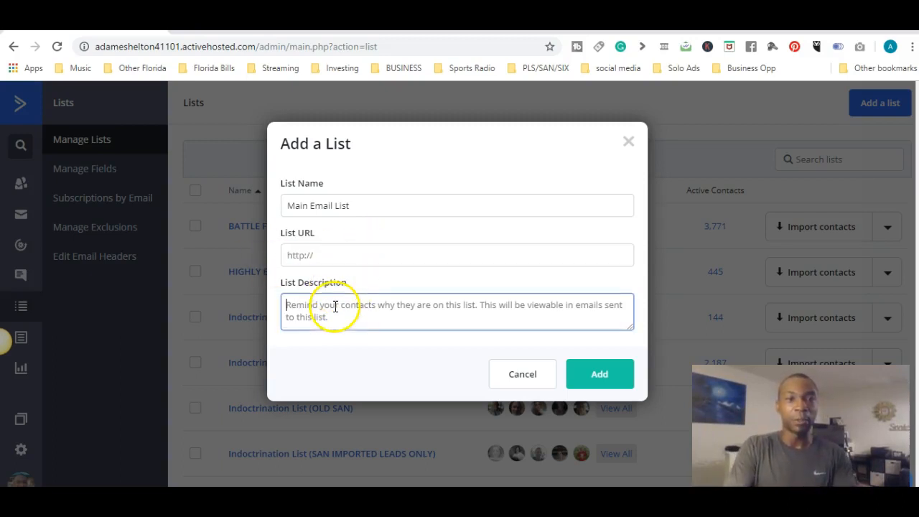
Step: Enter "To provide Positive Value every single day" as the new list's description
click(335, 307)
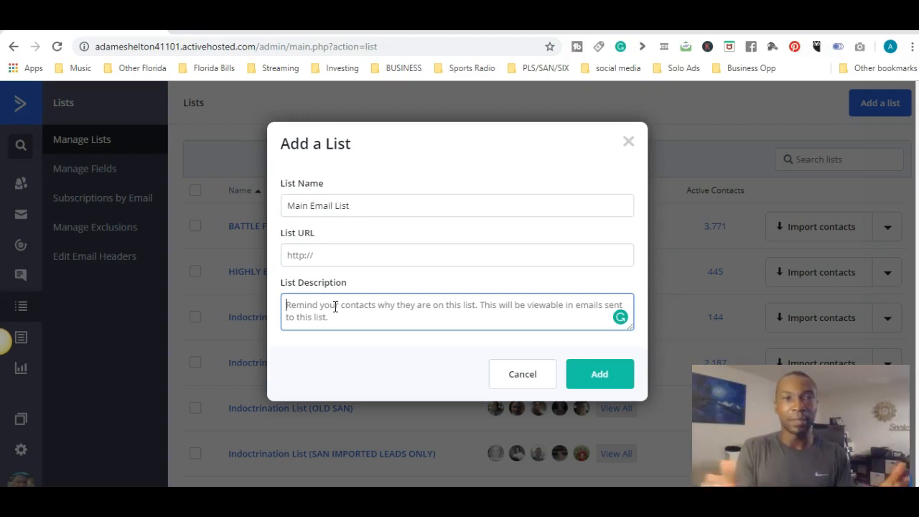
text(T)
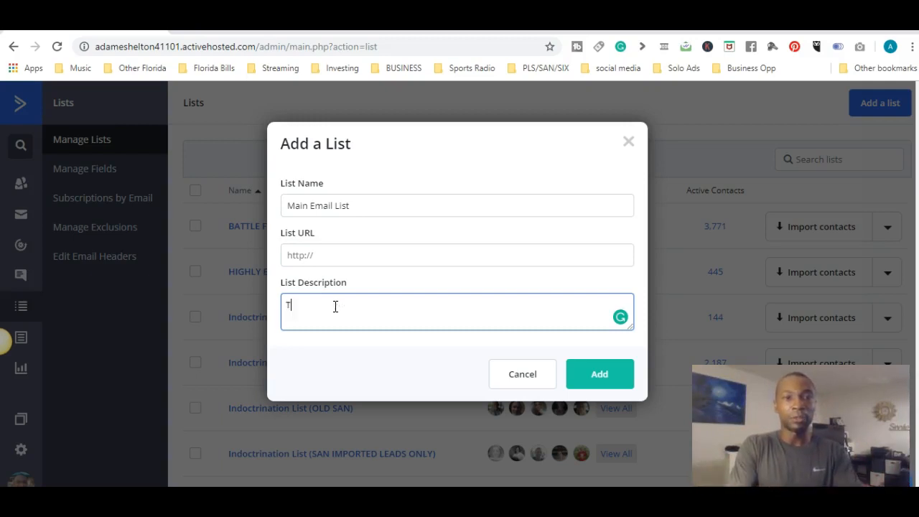
text(o provide fositive Vlaue)
key(BackSpace)
key(BackSpace)
key(BackSpace)
key(BackSpace)
text(alue every sing day)
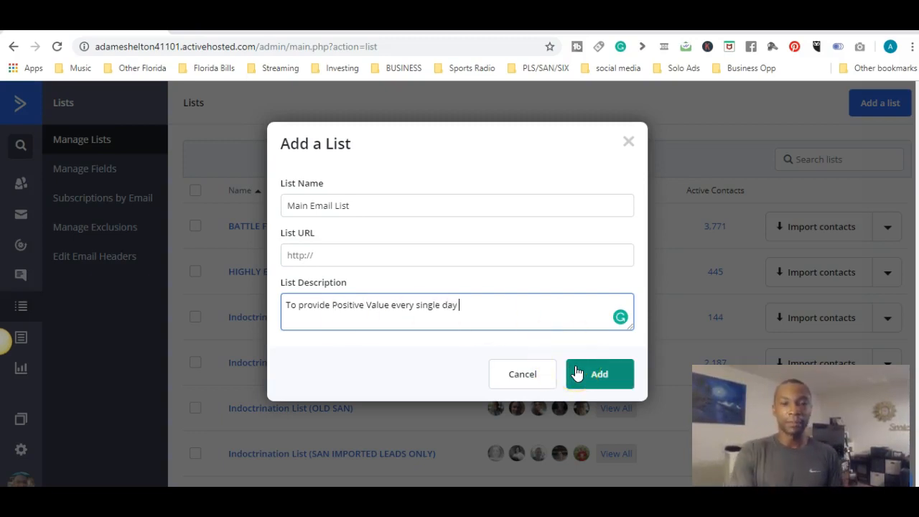
Step: Fill in the required list URL with a website address and add the new list
click(602, 375)
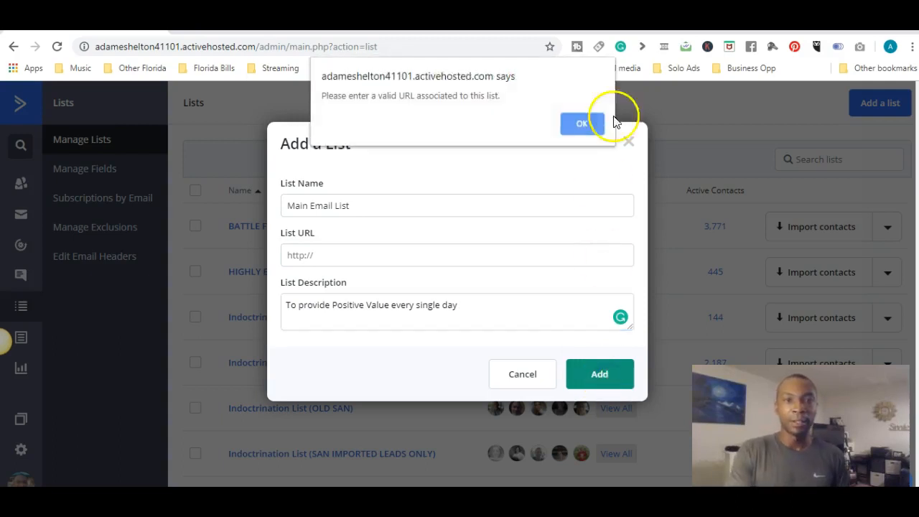
click(579, 125)
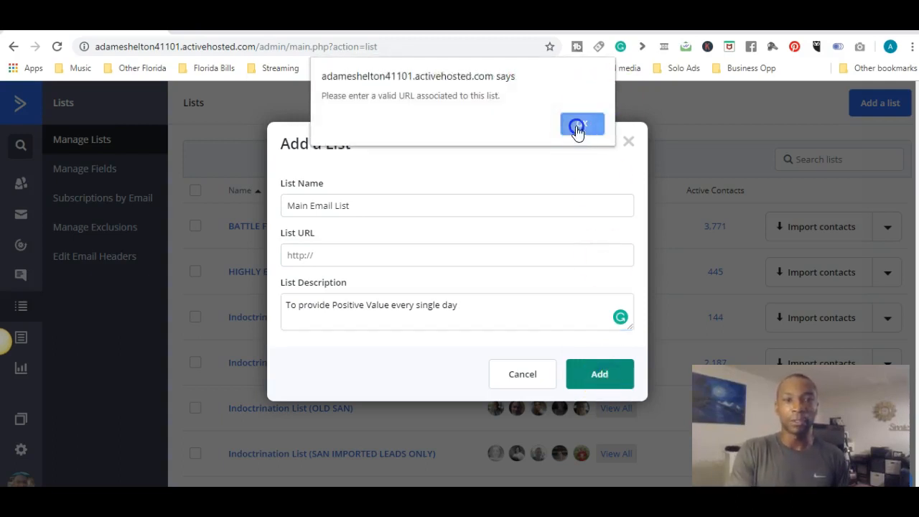
click(364, 250)
text(www.yahoo.com)
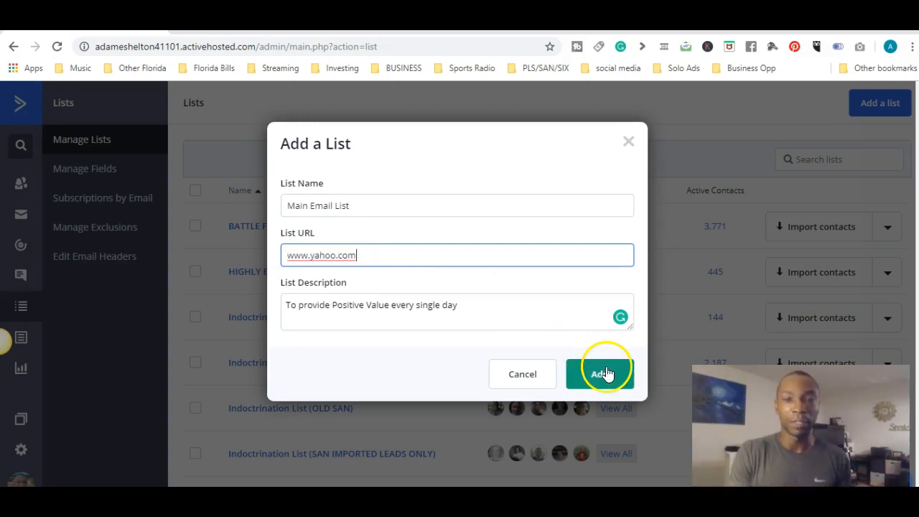
click(606, 374)
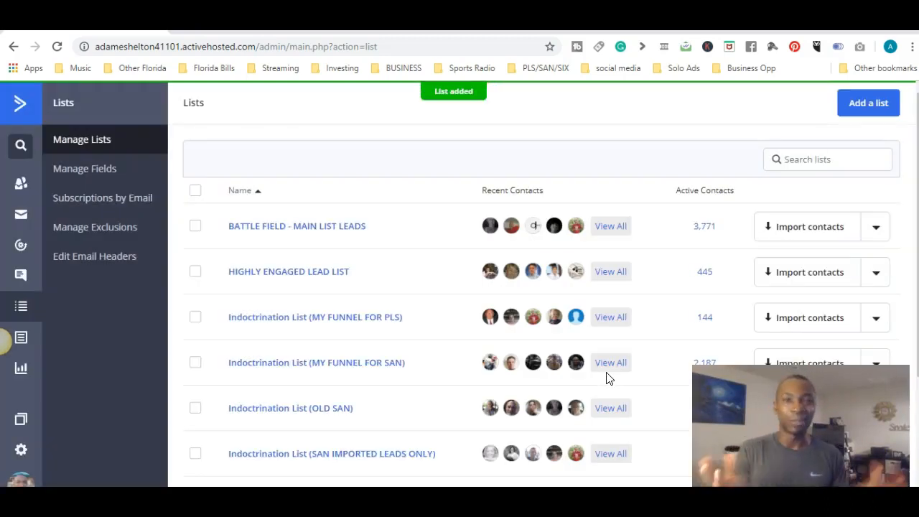
Step: Start a contact import for Main Email List by entering a contact's email address as pasted data and submitting it
scroll(607, 379, down, 3)
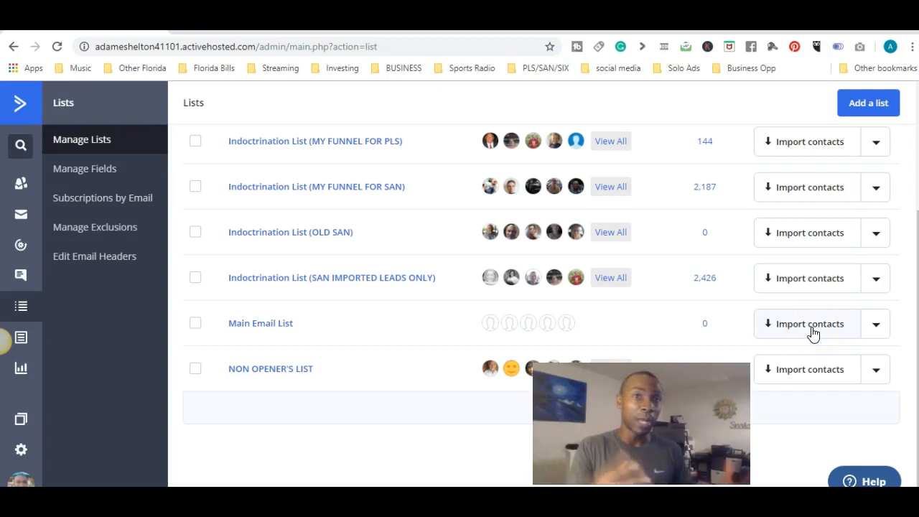
click(875, 328)
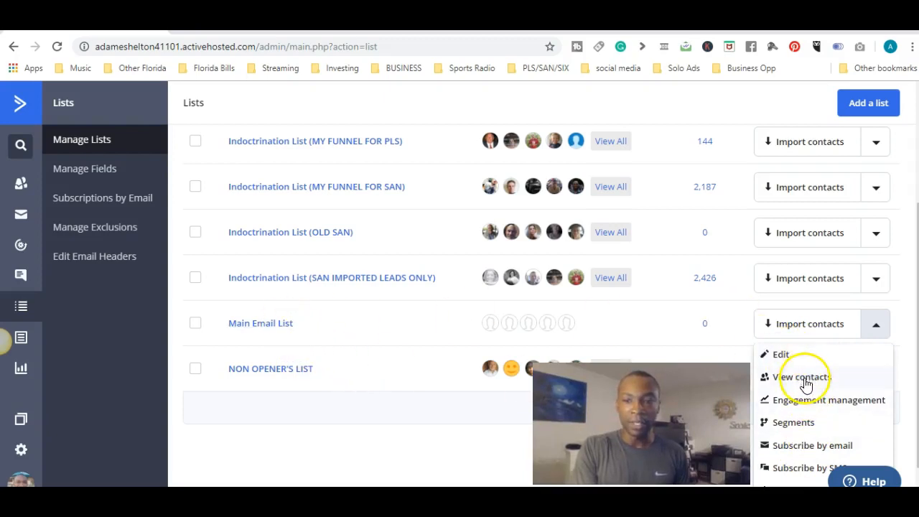
click(810, 327)
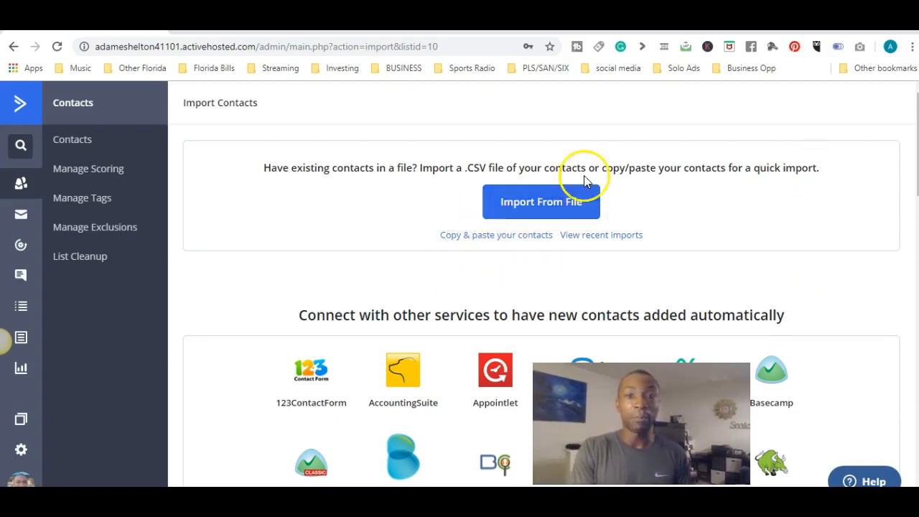
click(460, 238)
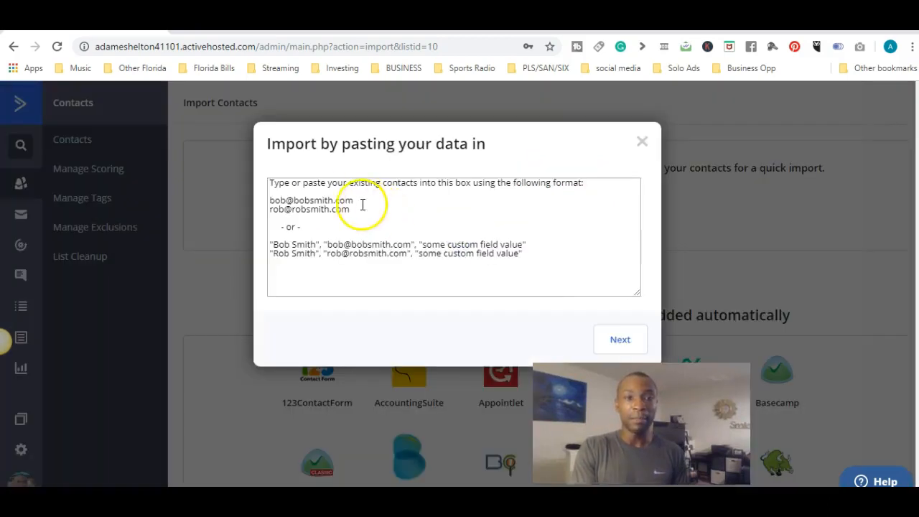
click(316, 194)
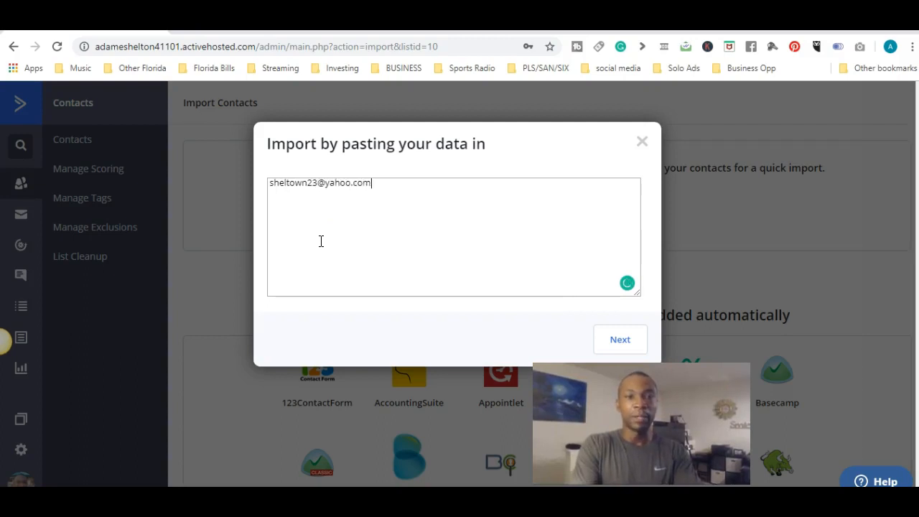
click(622, 343)
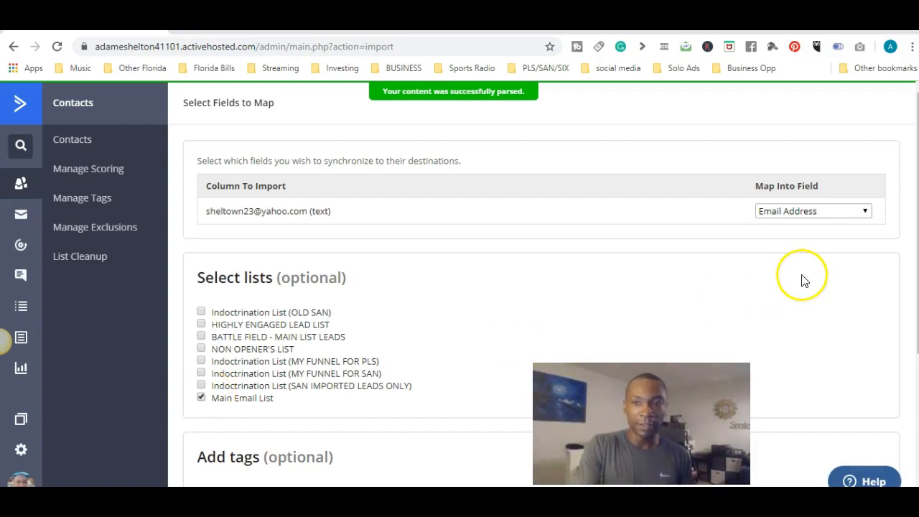
Step: Enable updating existing contacts while importing and run the import into Main Email List as active contacts
scroll(801, 276, down, 2)
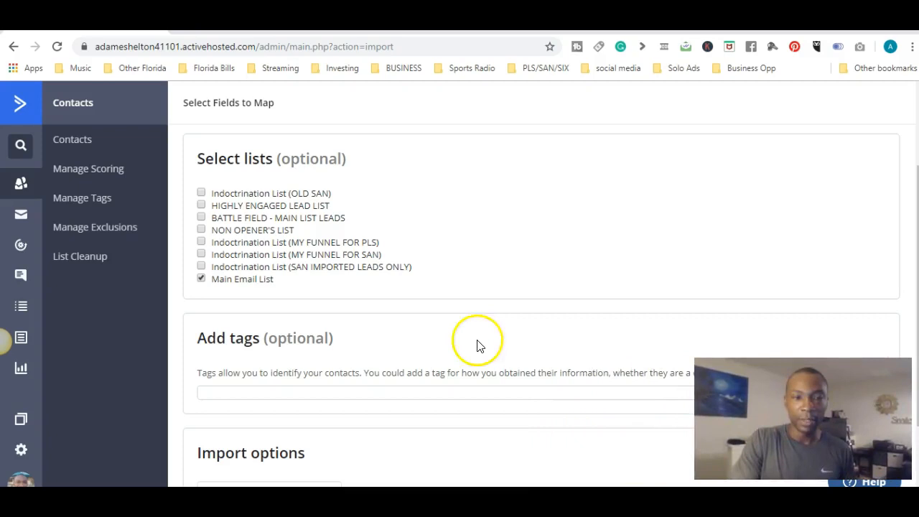
scroll(463, 302, down, 2)
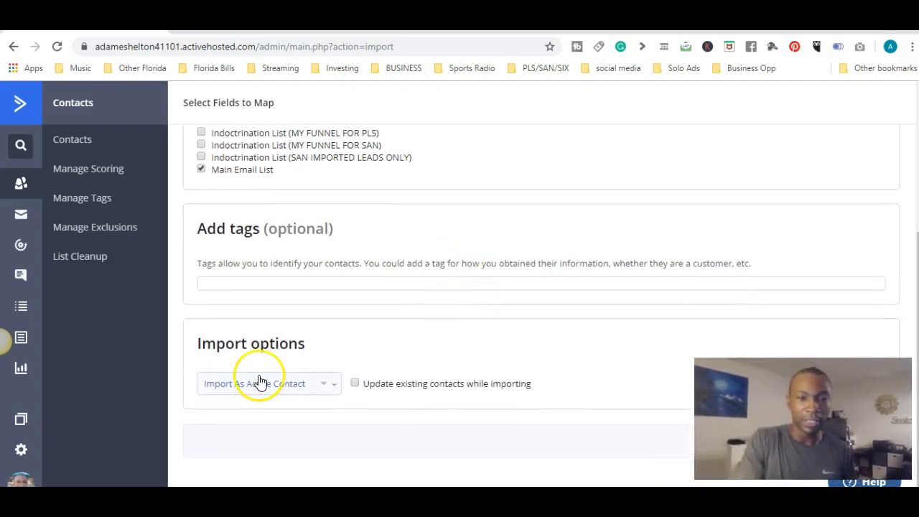
click(353, 383)
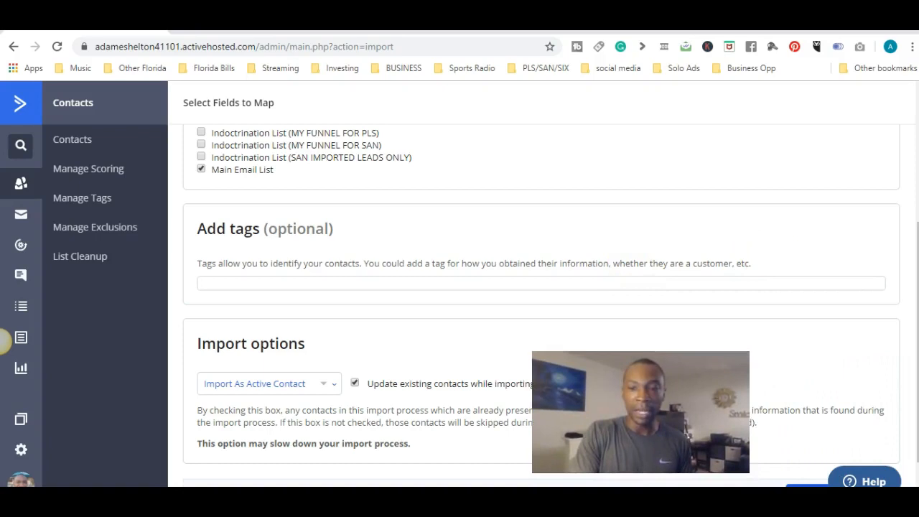
click(810, 486)
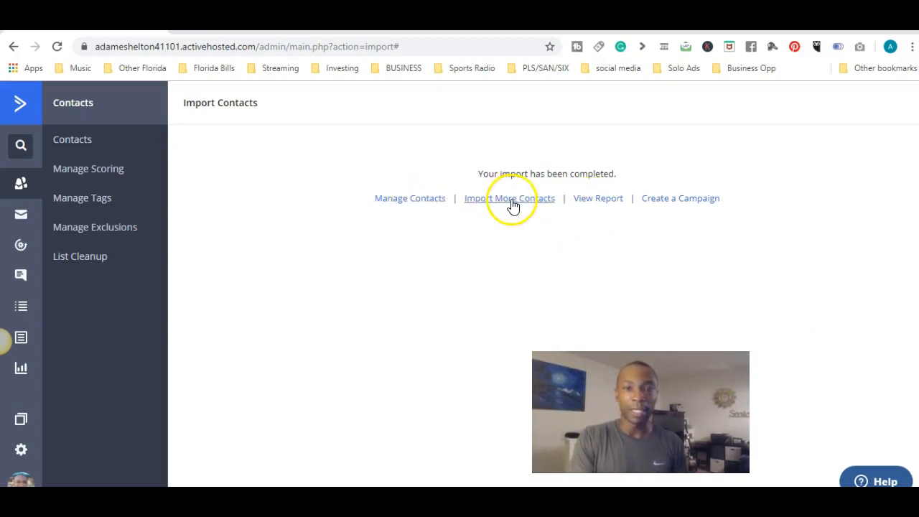
Step: Check the import report and view the contacts of Main Email List
click(599, 200)
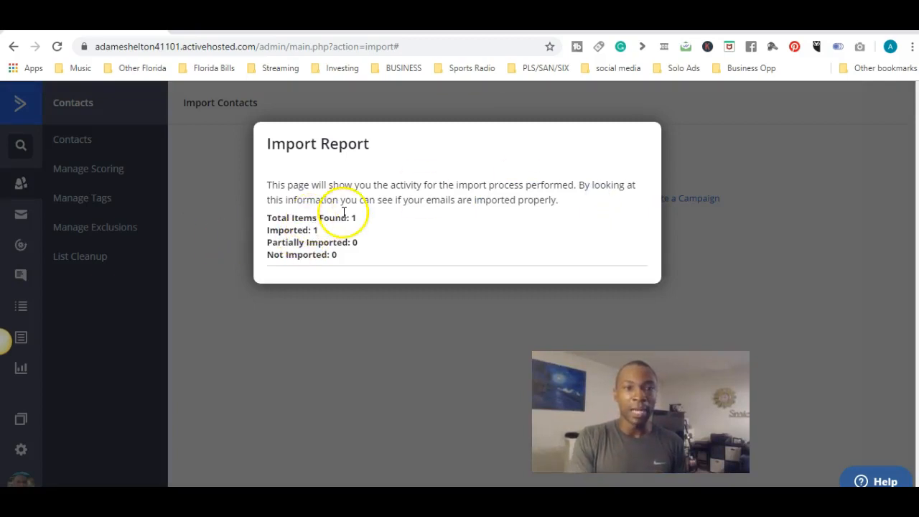
click(327, 312)
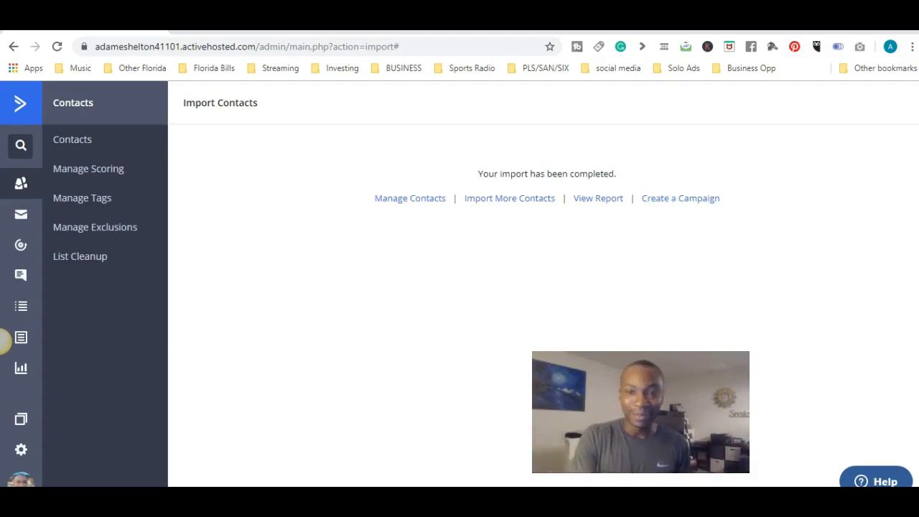
click(18, 308)
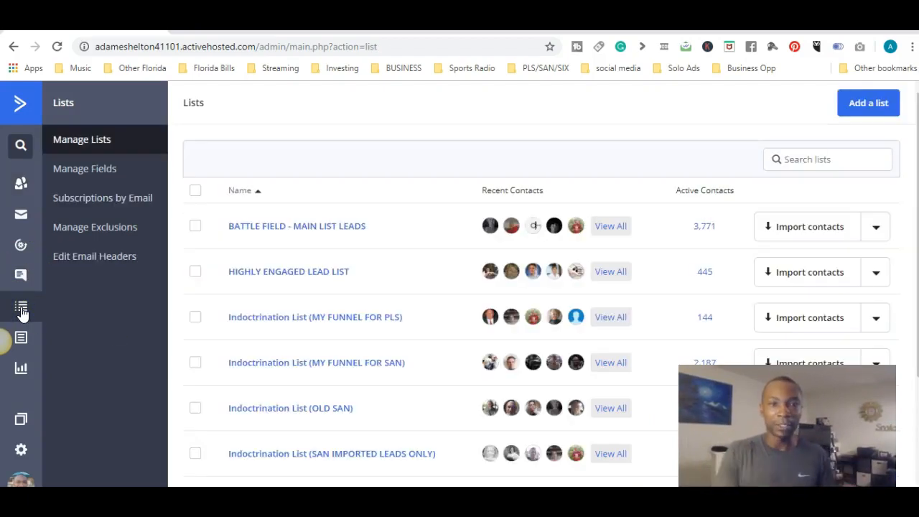
scroll(22, 313, down, 3)
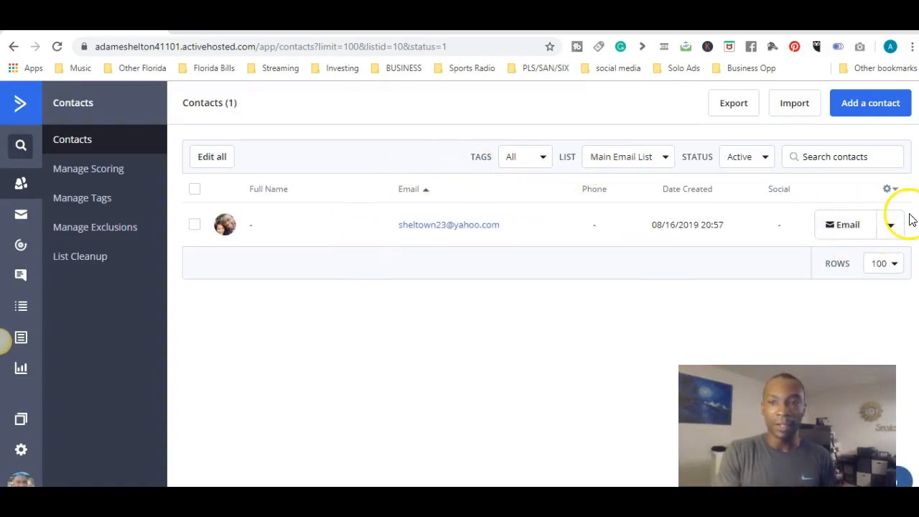
click(891, 226)
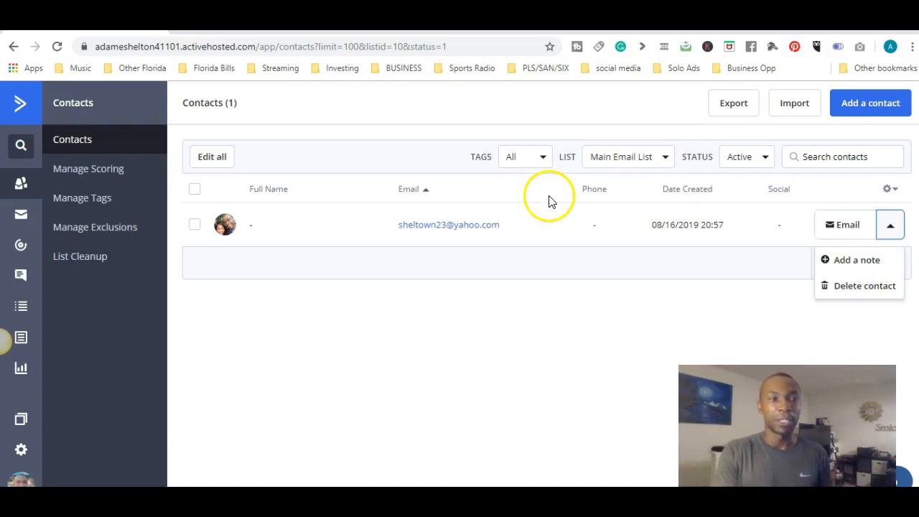
click(390, 342)
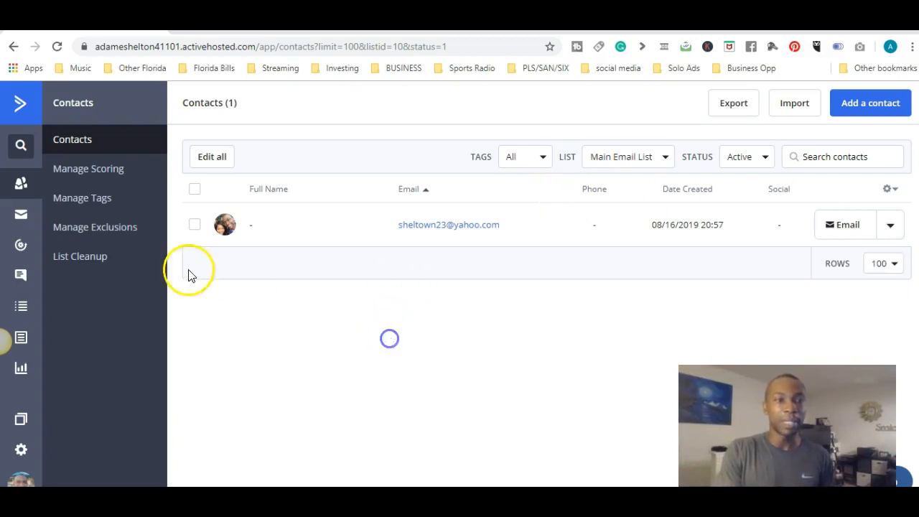
Step: Try to remove all contacts with the Bounced status from Main Email List using List Cleanup
click(99, 267)
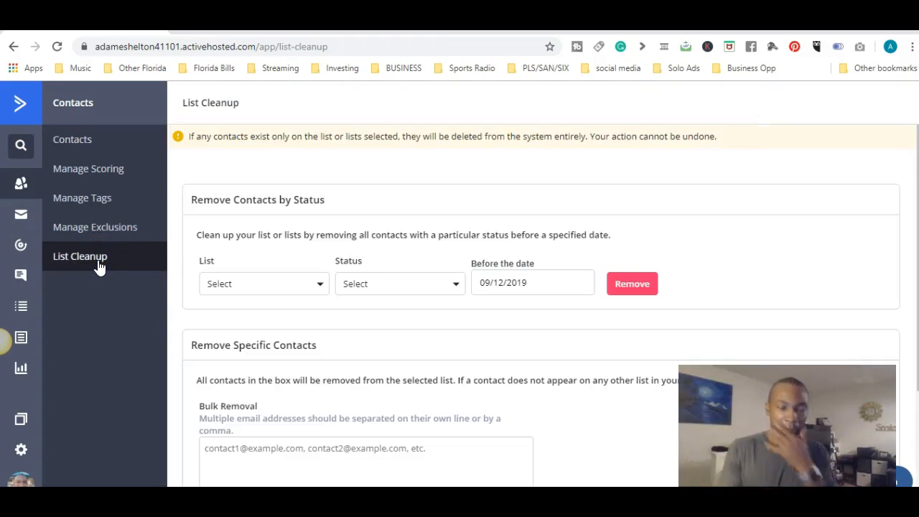
click(315, 283)
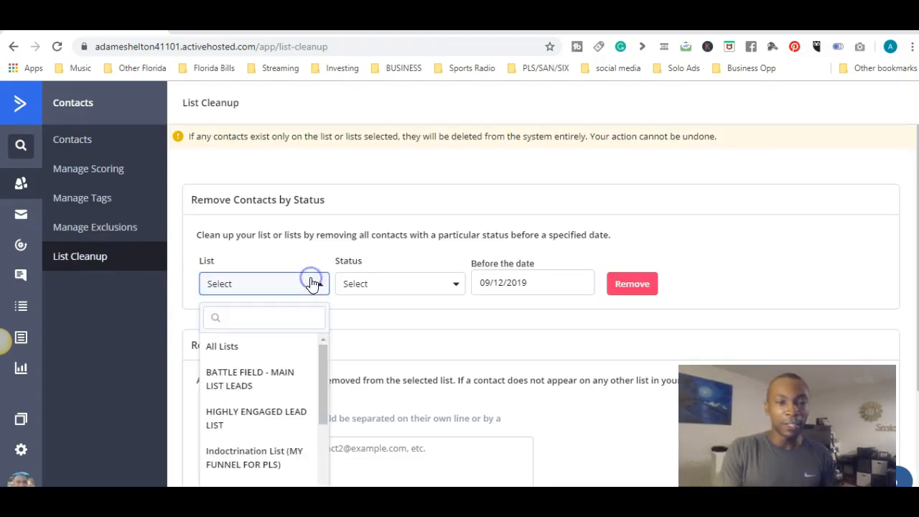
drag(318, 365, 320, 476)
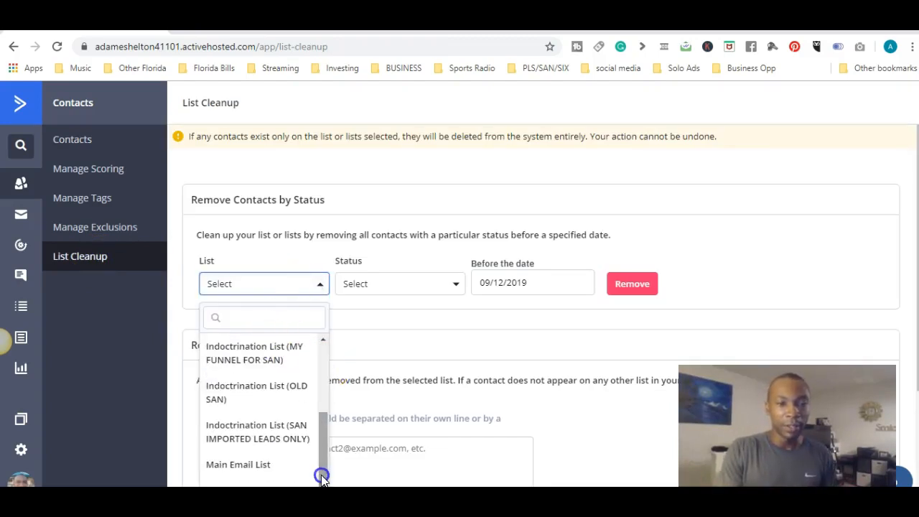
click(277, 471)
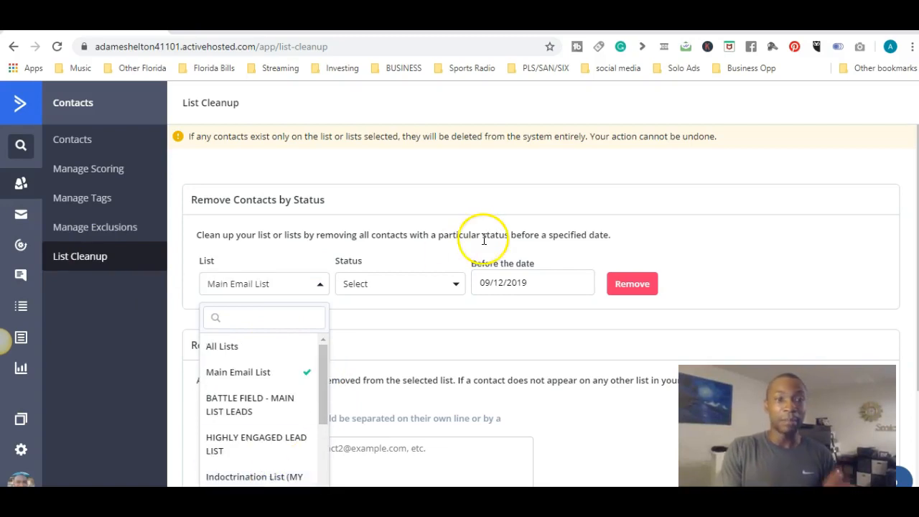
click(418, 287)
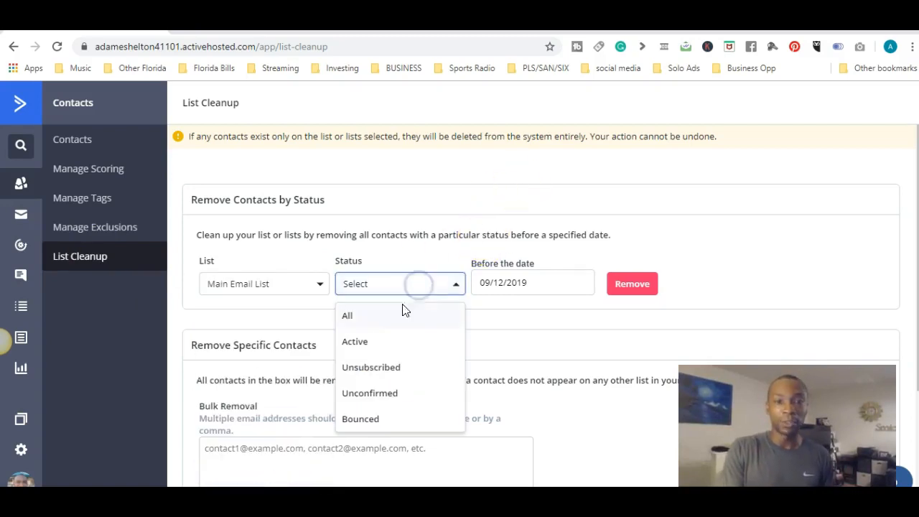
click(381, 427)
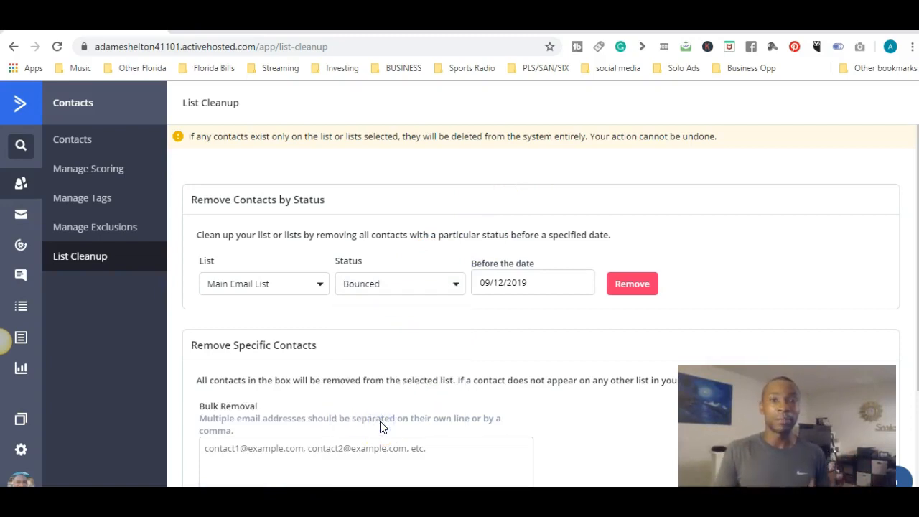
click(633, 286)
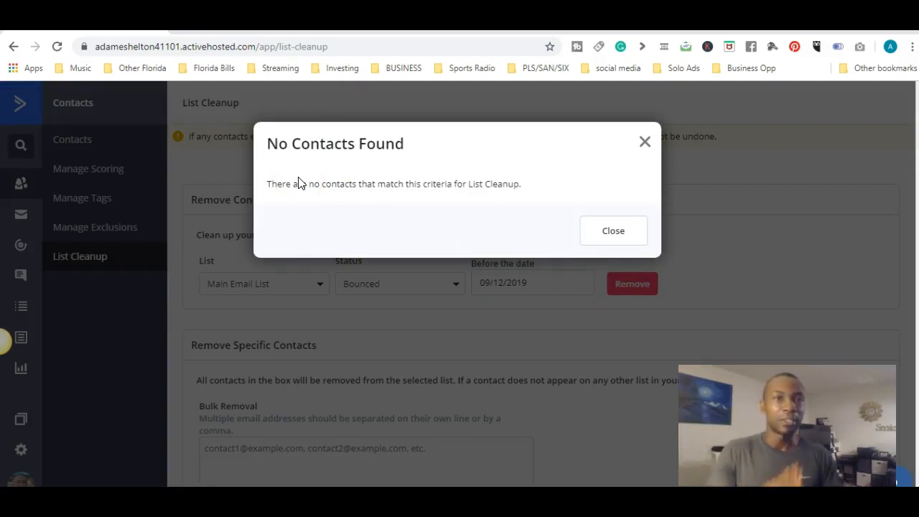
click(644, 141)
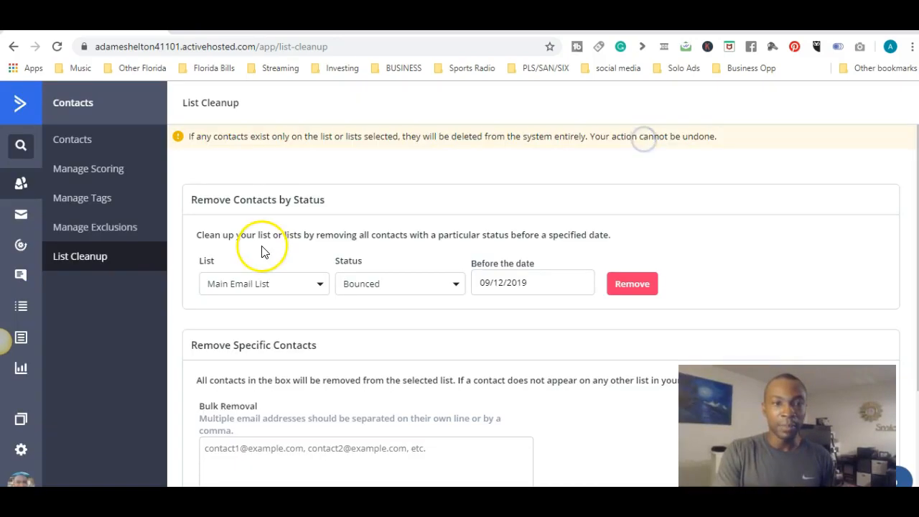
Step: Remove the bounced contacts from All Lists, confirming both the deletion from the account and that it cannot be undone
click(273, 284)
click(239, 349)
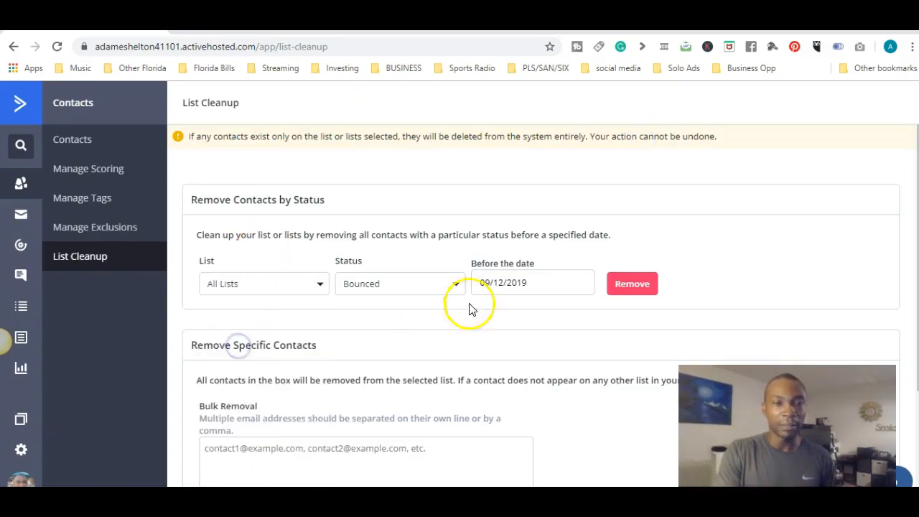
click(631, 288)
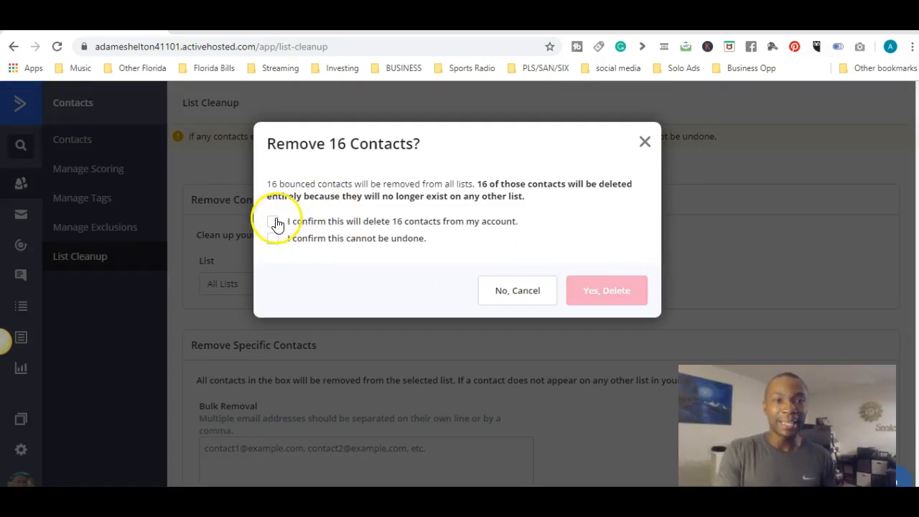
click(274, 243)
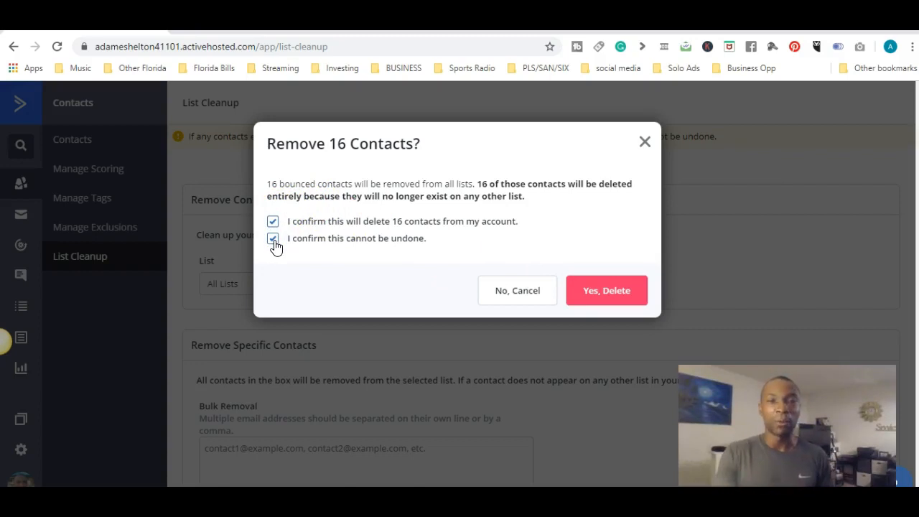
click(599, 296)
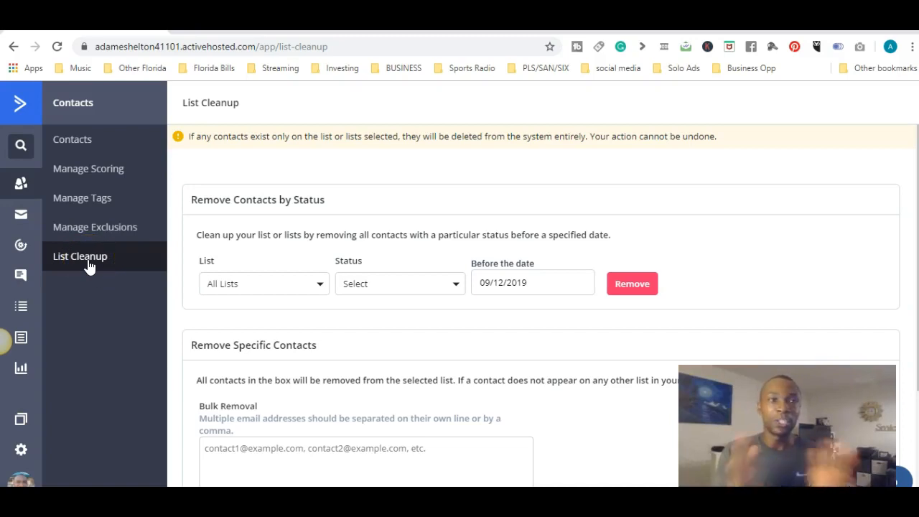
Step: Return to the account overview and look over its automations, campaigns, top contacts and recent activity
click(18, 108)
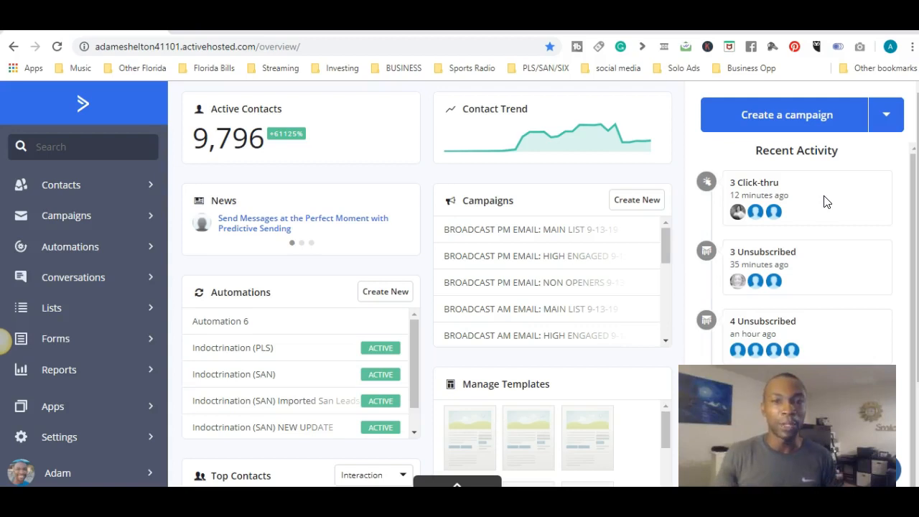
scroll(826, 202, down, 2)
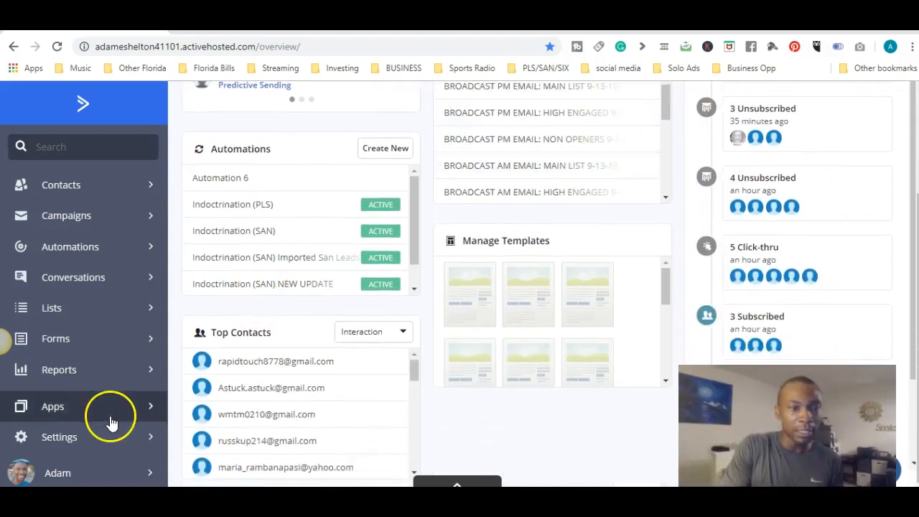
Step: Examine the open and click rates in the campaign reports and the interaction rates in the automation reports
click(94, 371)
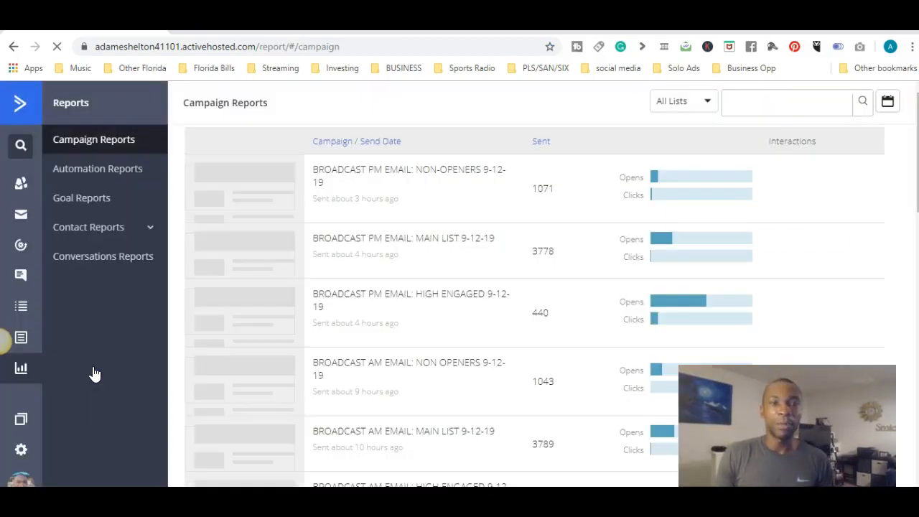
scroll(93, 373, down, 5)
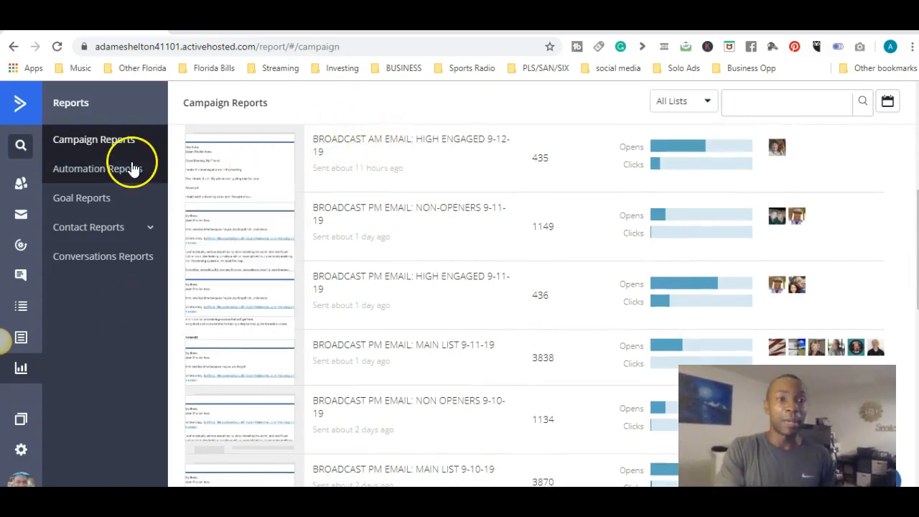
mouse_move(669, 155)
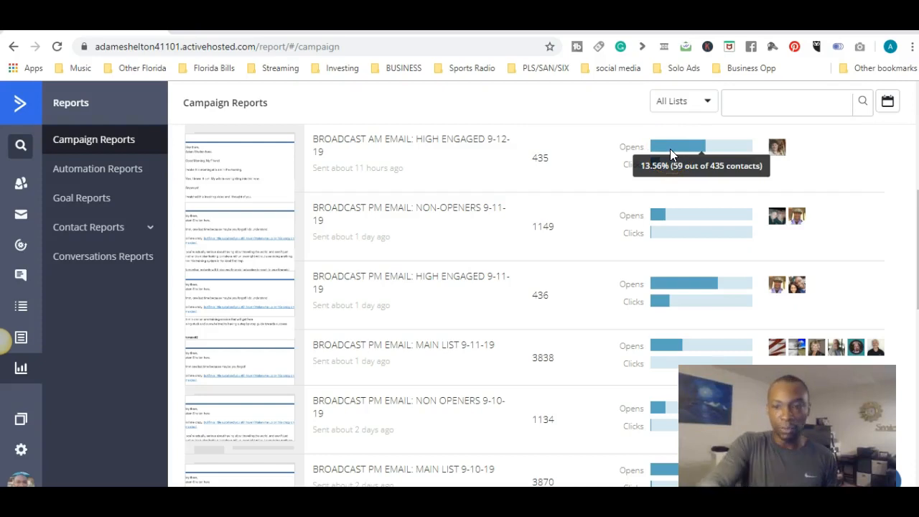
scroll(670, 149, down, 2)
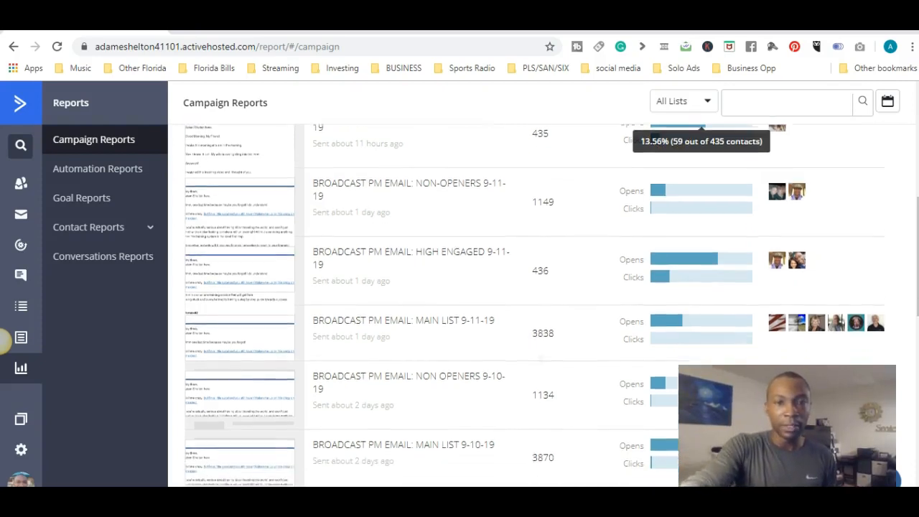
scroll(747, 151, down, 1)
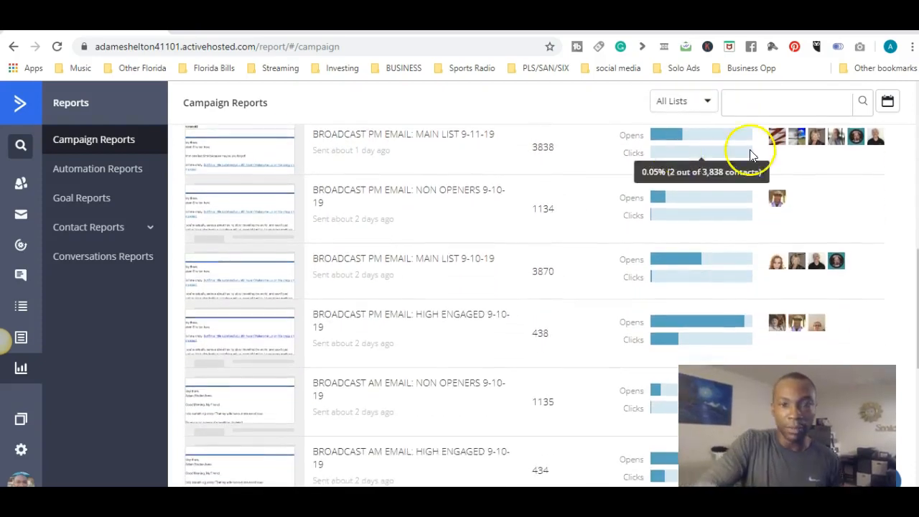
mouse_move(722, 252)
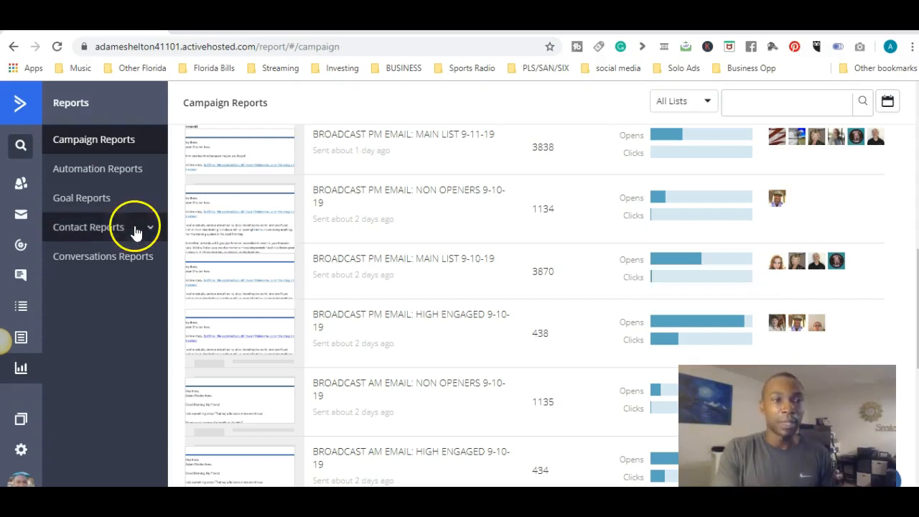
click(112, 171)
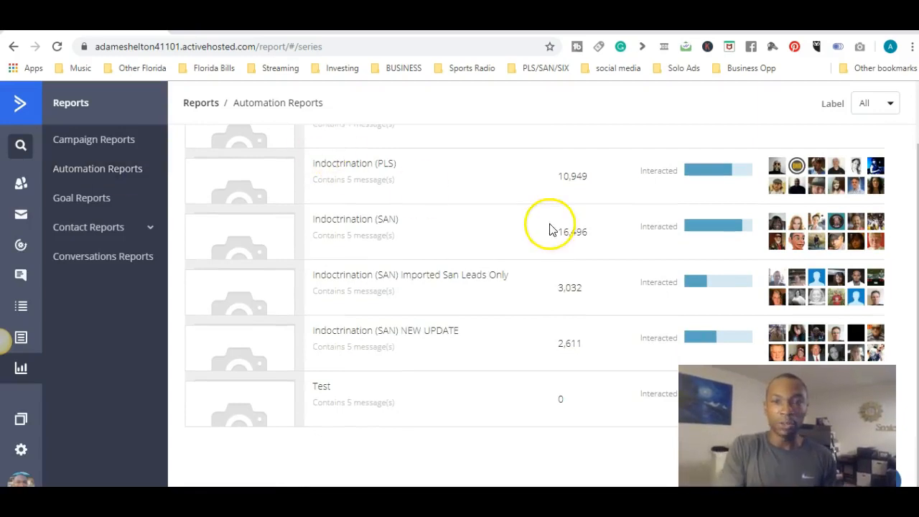
mouse_move(715, 230)
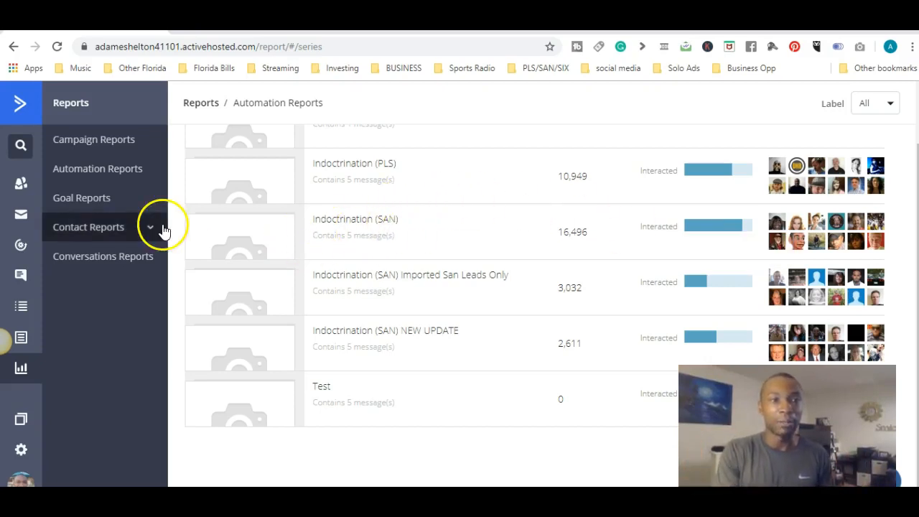
Step: Browse the Top Contacts report for all lists and return to the account overview
click(136, 229)
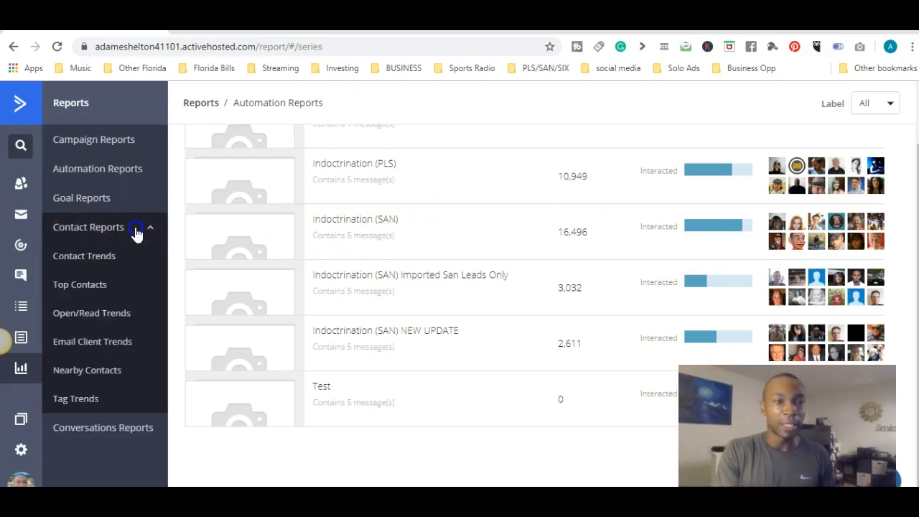
click(92, 286)
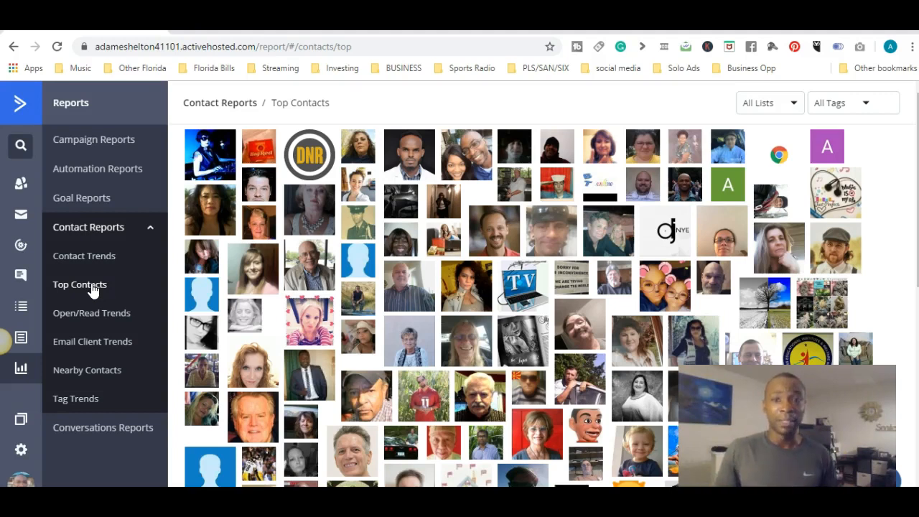
scroll(530, 306, down, 3)
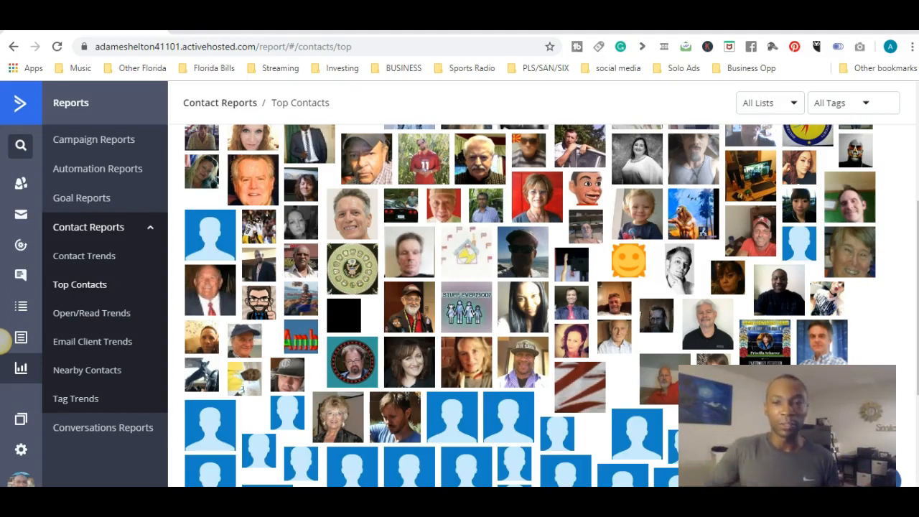
scroll(3, 342, down, 1)
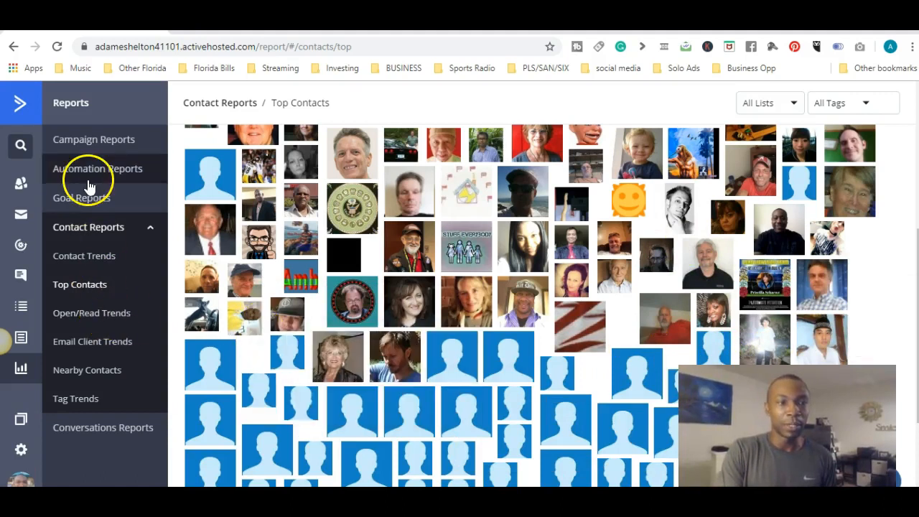
click(23, 113)
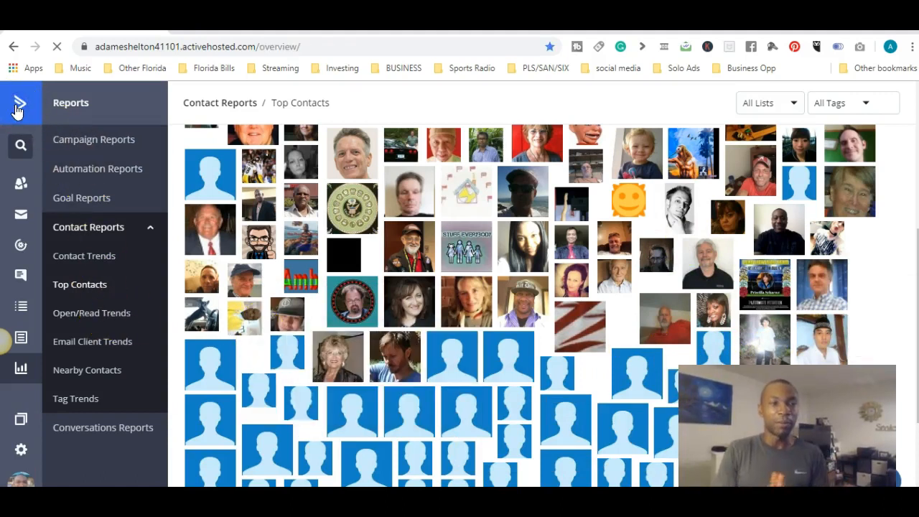